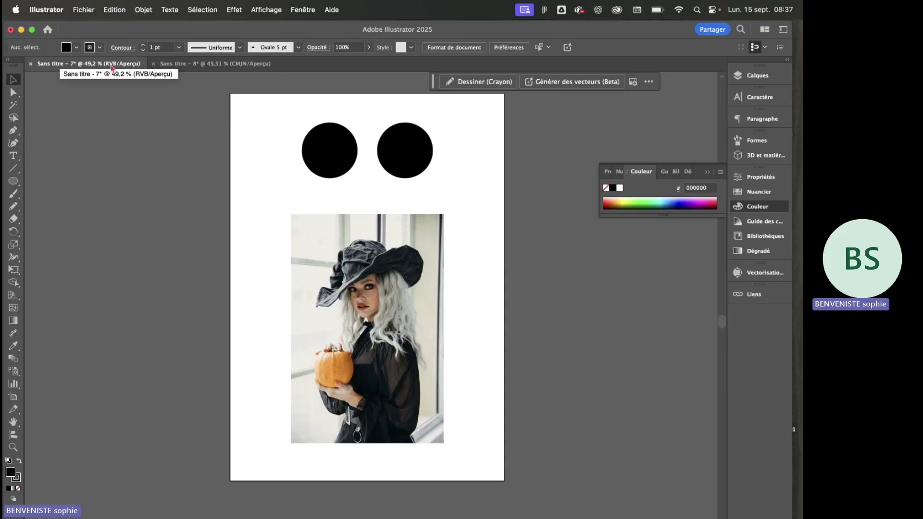
Switch the document Sans titre - 7 to the CMJN colour mode
click(246, 65)
click(124, 66)
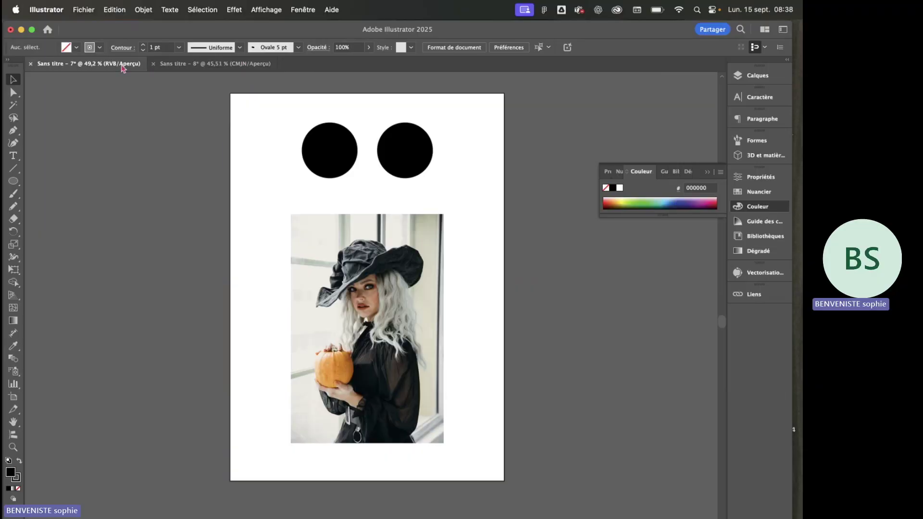
click(169, 65)
click(104, 65)
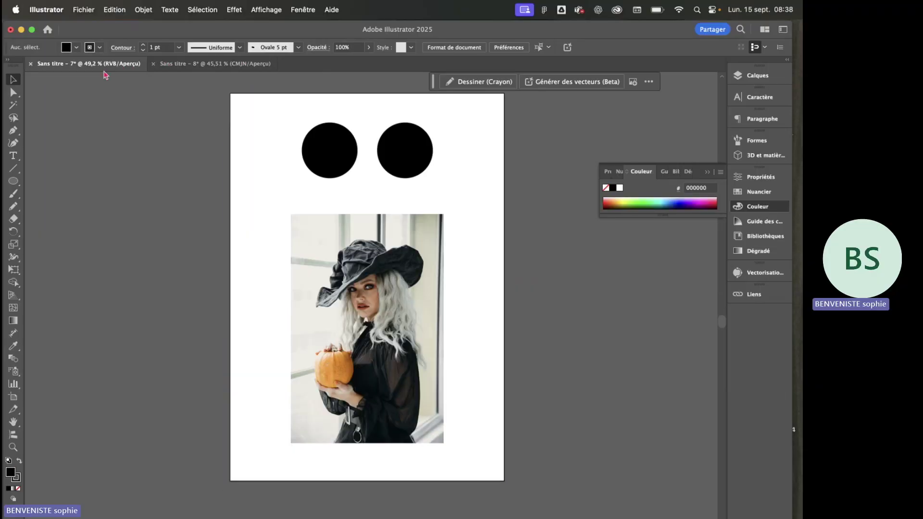
click(81, 9)
mouse_move(135, 330)
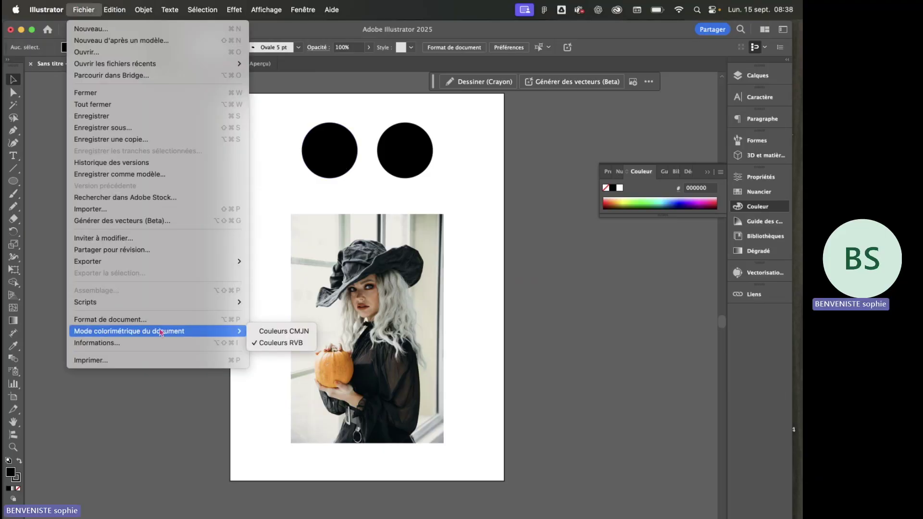
click(284, 332)
Fill the left circle with bright green 00FF42
click(336, 161)
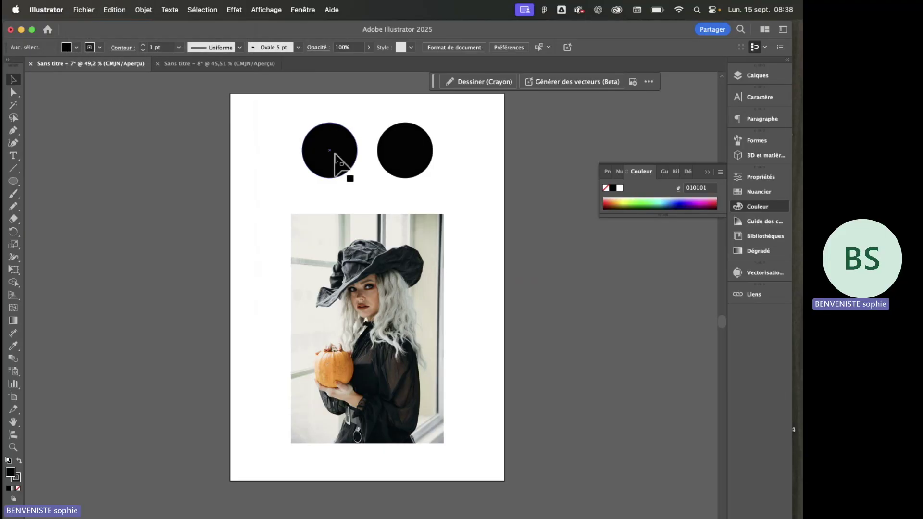
click(647, 202)
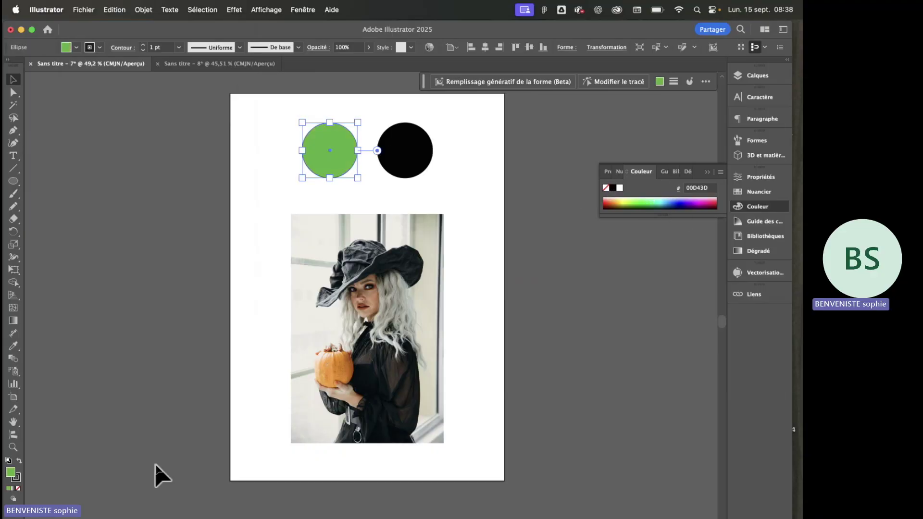
double_click(11, 473)
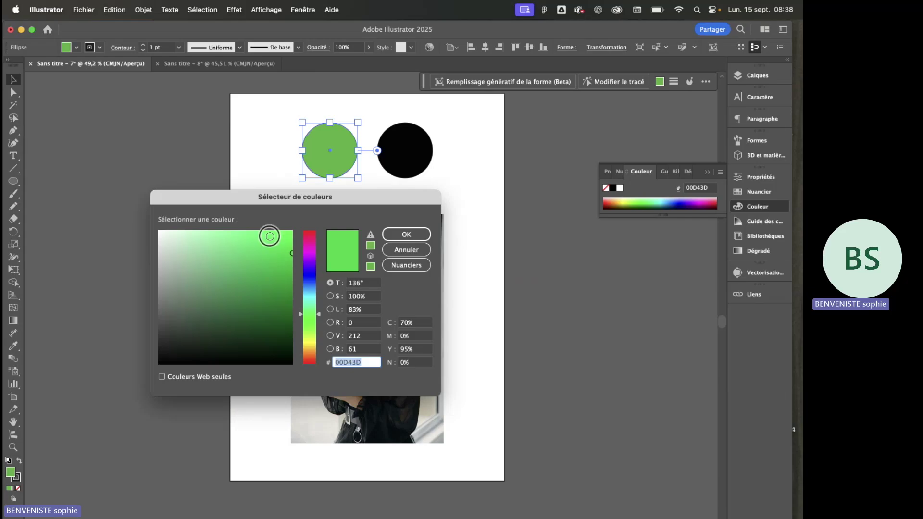
drag(268, 233, 304, 179)
click(407, 234)
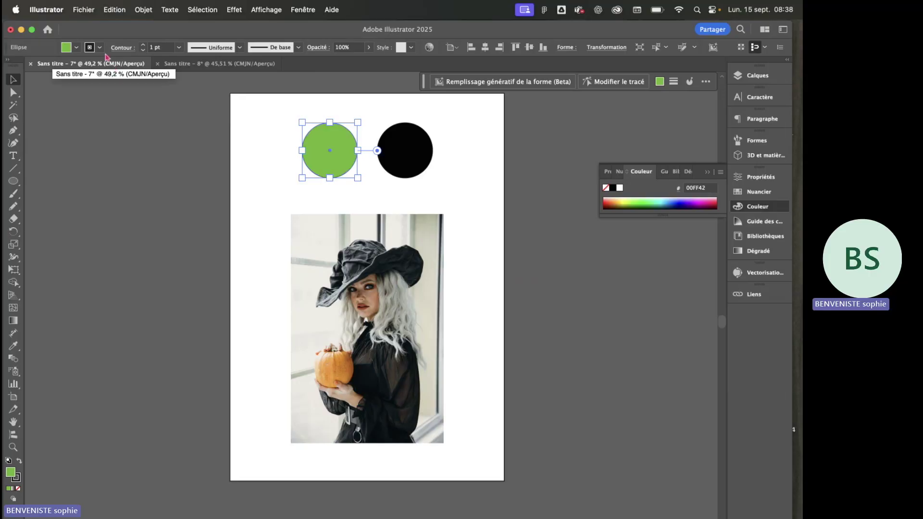
Set the document's colour mode back to RVB
click(85, 10)
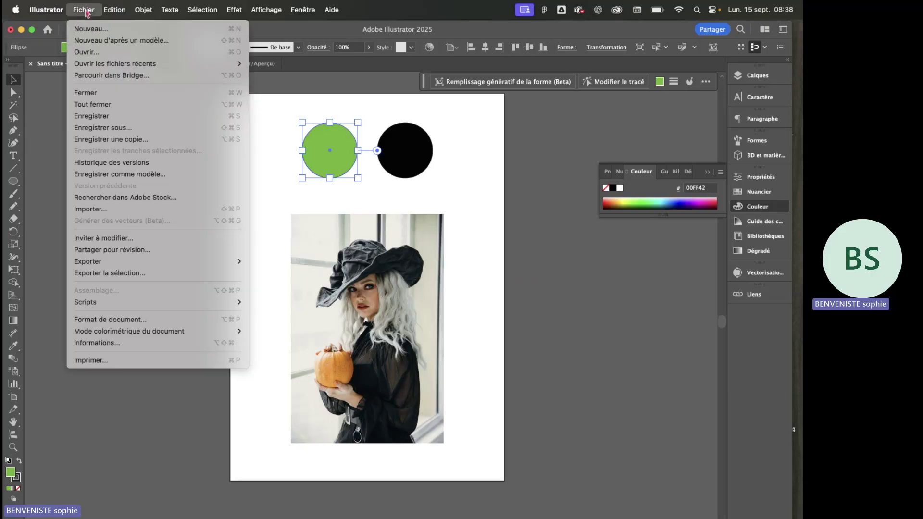
mouse_move(182, 336)
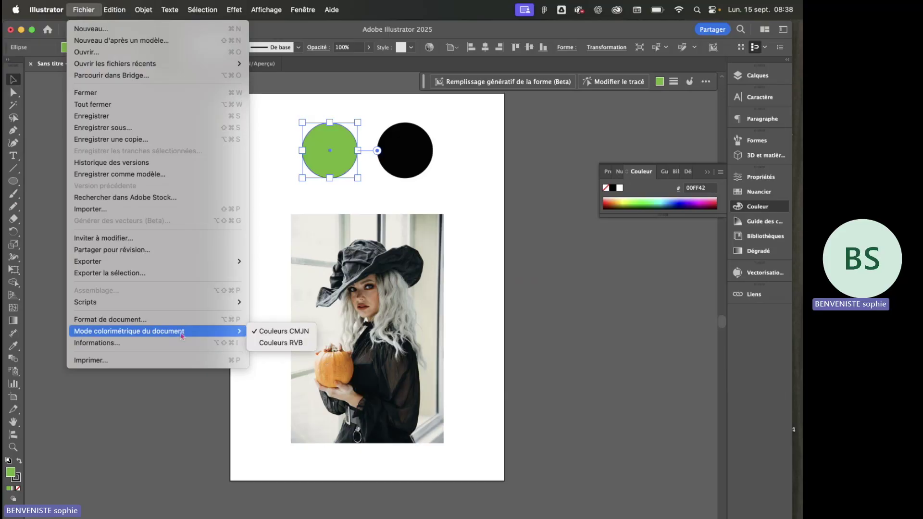
click(276, 343)
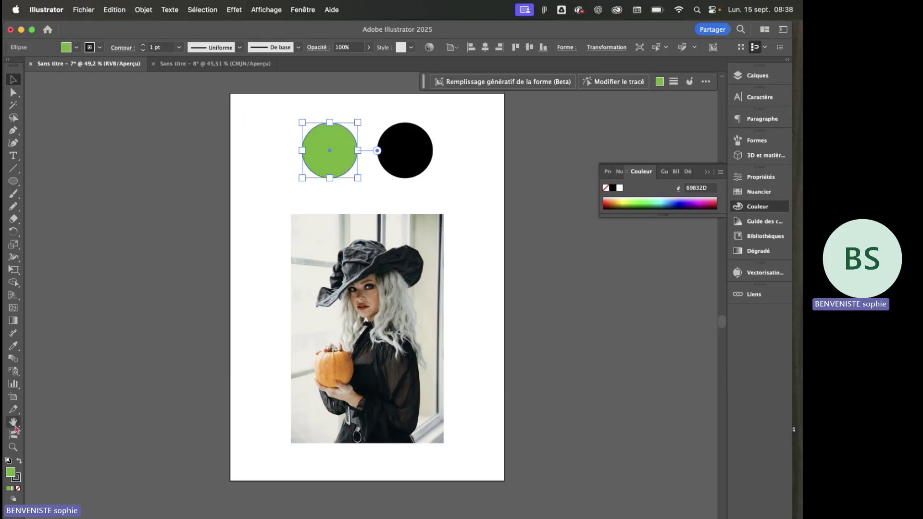
Change the left circle's fill to a fully saturated blue, 0098FF
double_click(10, 472)
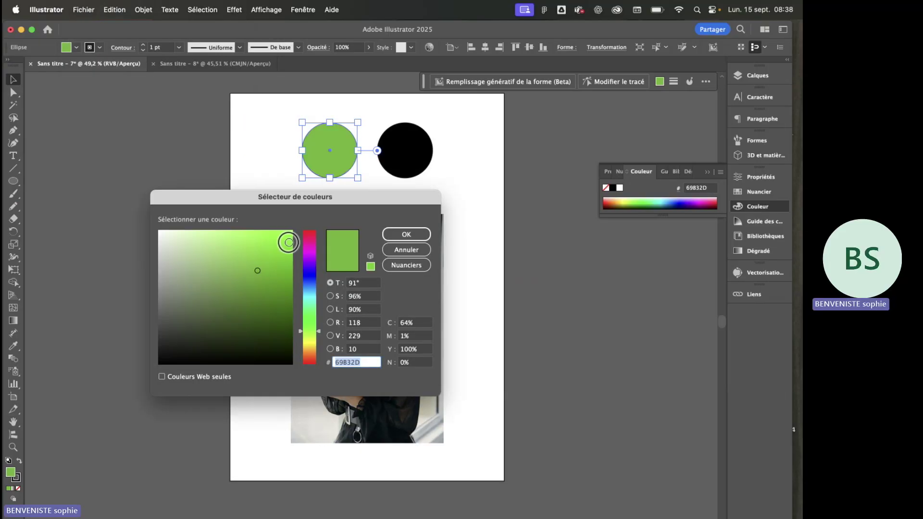
drag(289, 242, 293, 230)
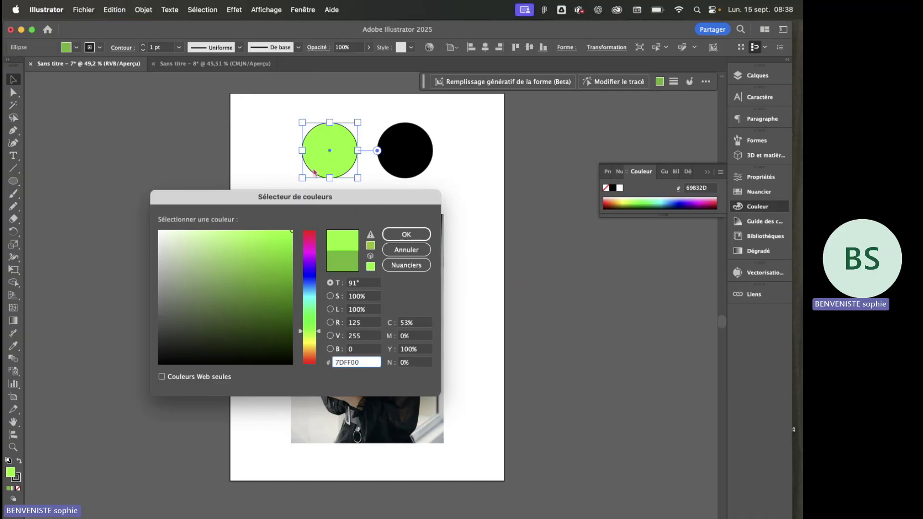
click(398, 233)
drag(314, 327, 313, 291)
click(397, 235)
Remove the left circle's stroke and make its fill the active attribute
click(17, 479)
click(18, 489)
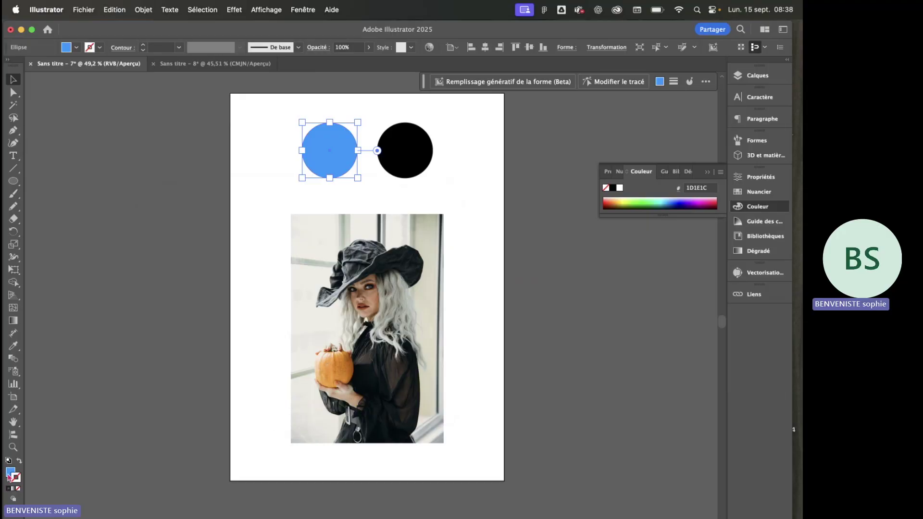
click(11, 473)
Save the left circle's blue fill as a new swatch at the end of the custom colours in the Nuancier
click(750, 193)
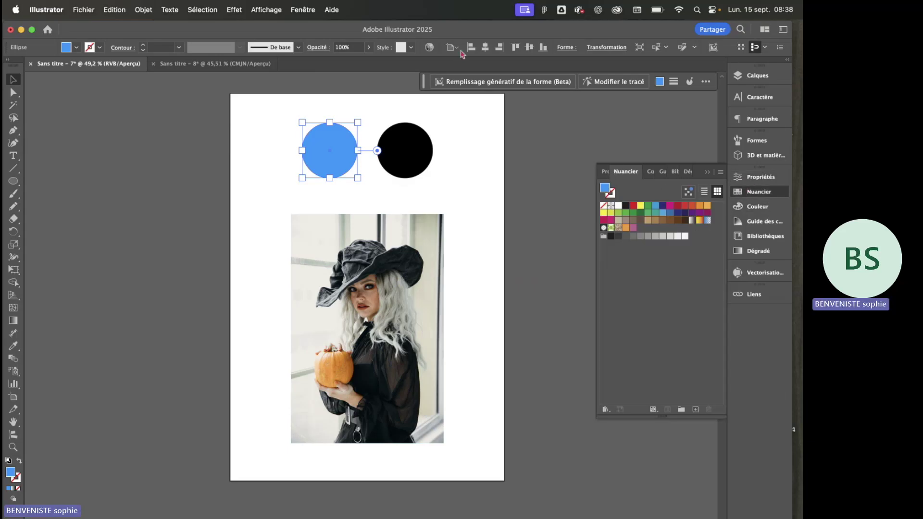
click(301, 10)
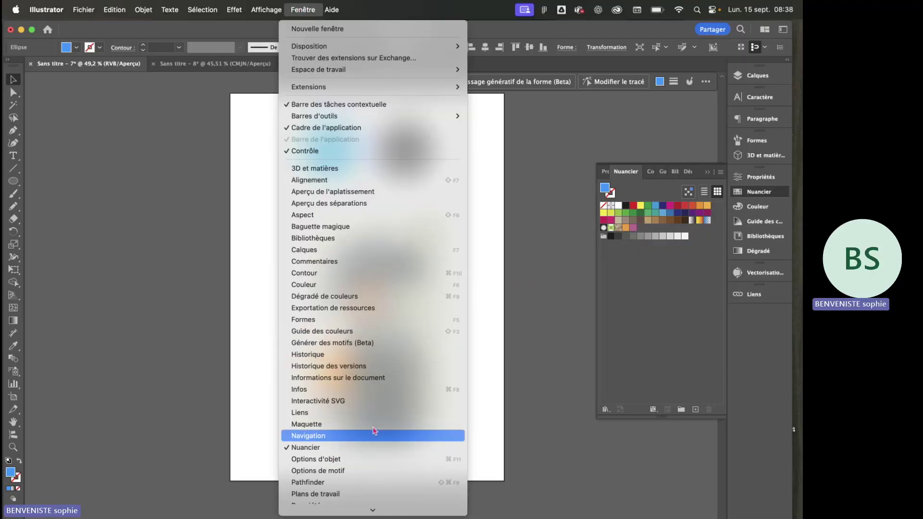
click(517, 391)
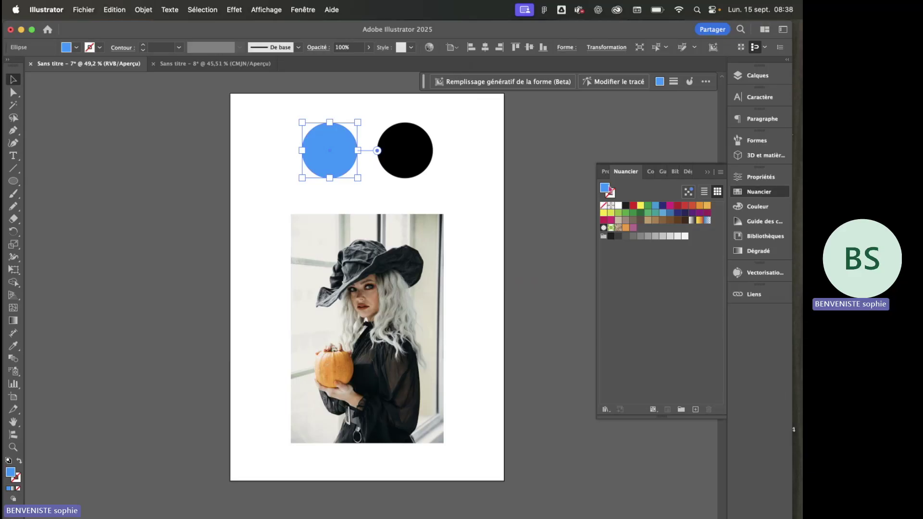
drag(605, 189, 645, 229)
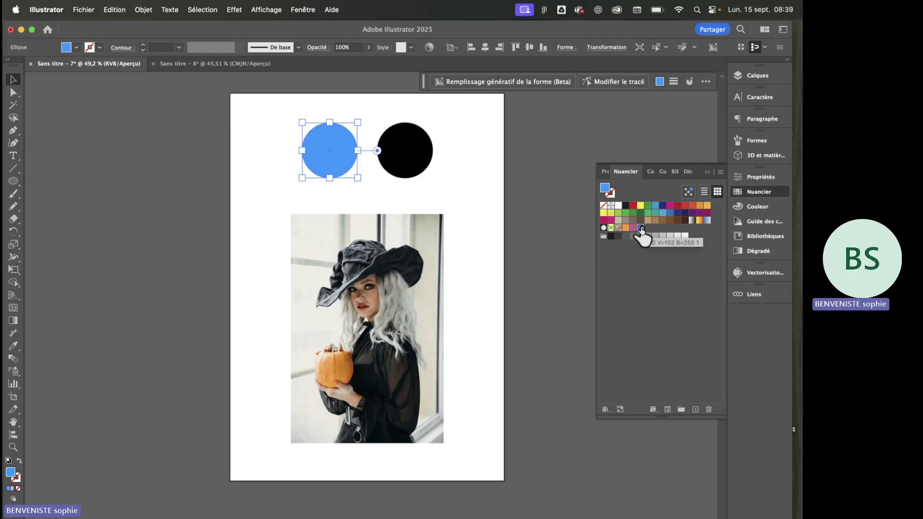
In the new blue swatch's options, switch its mode to TSL, to CMJN and back to RVB, and apply
double_click(640, 228)
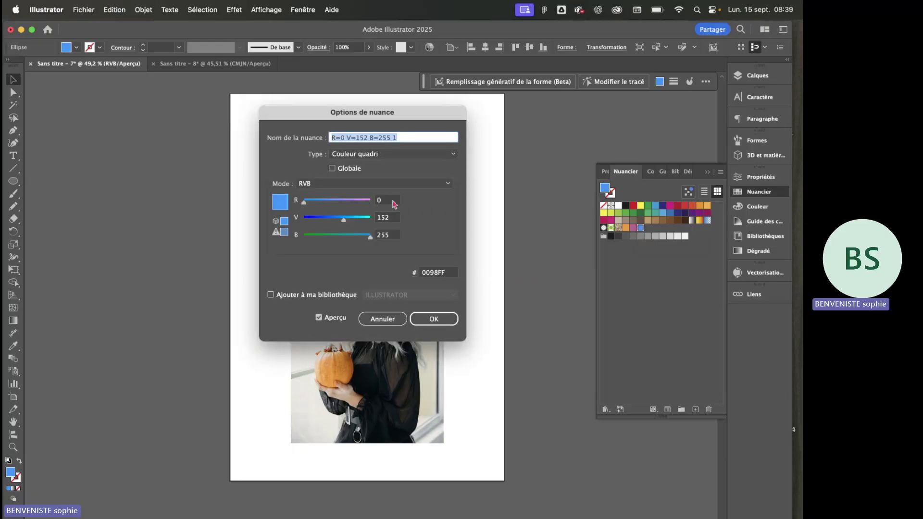
click(383, 183)
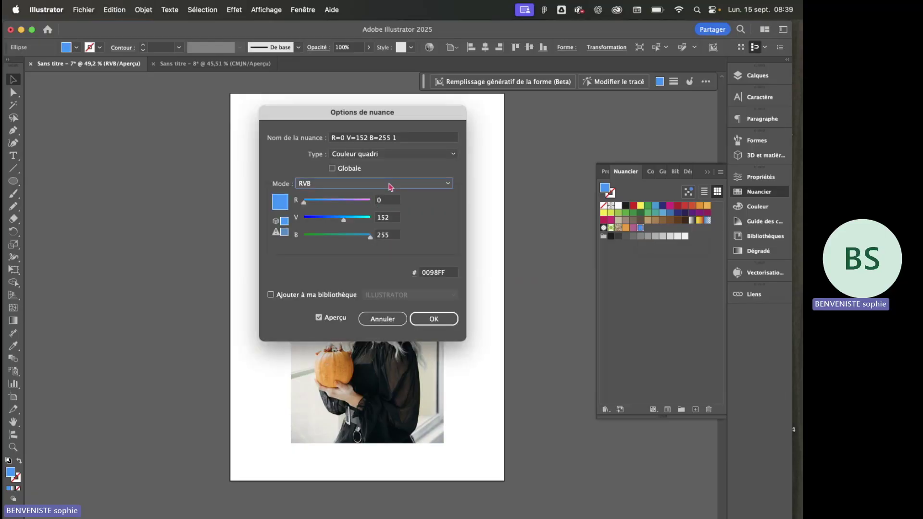
click(374, 216)
click(377, 184)
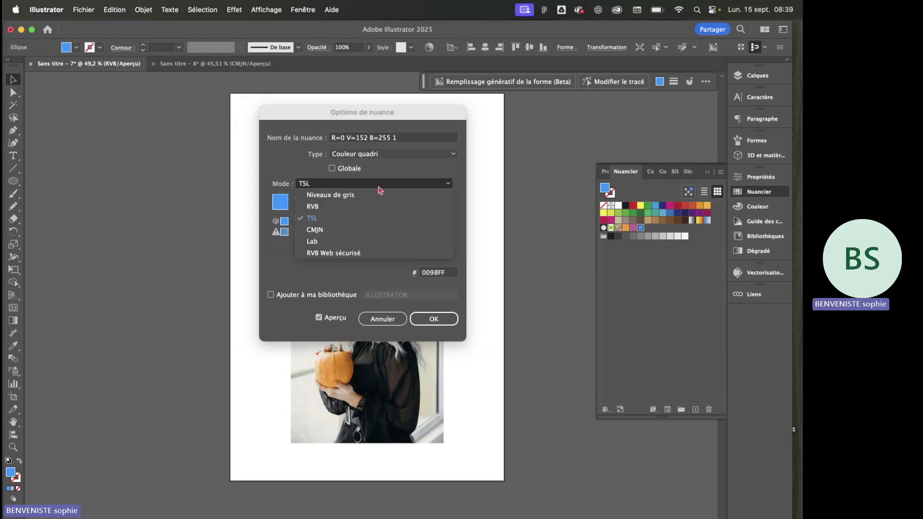
click(375, 230)
click(378, 186)
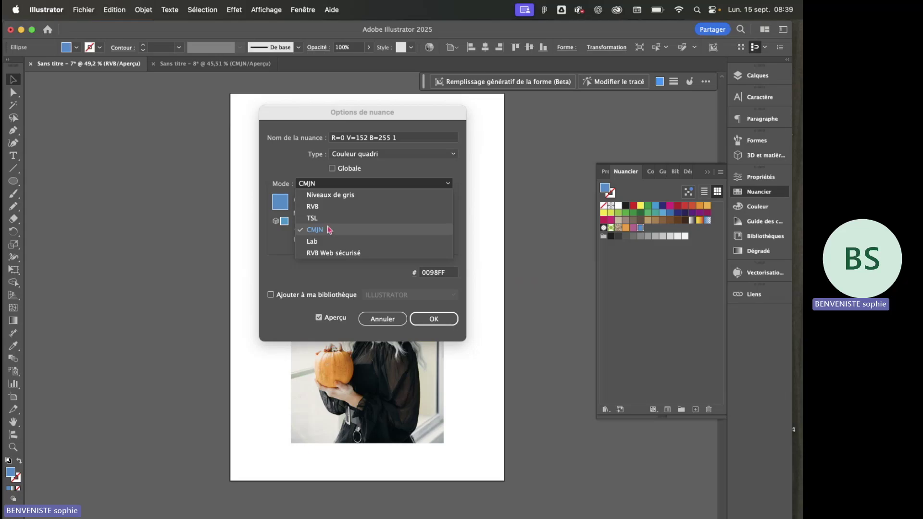
click(331, 208)
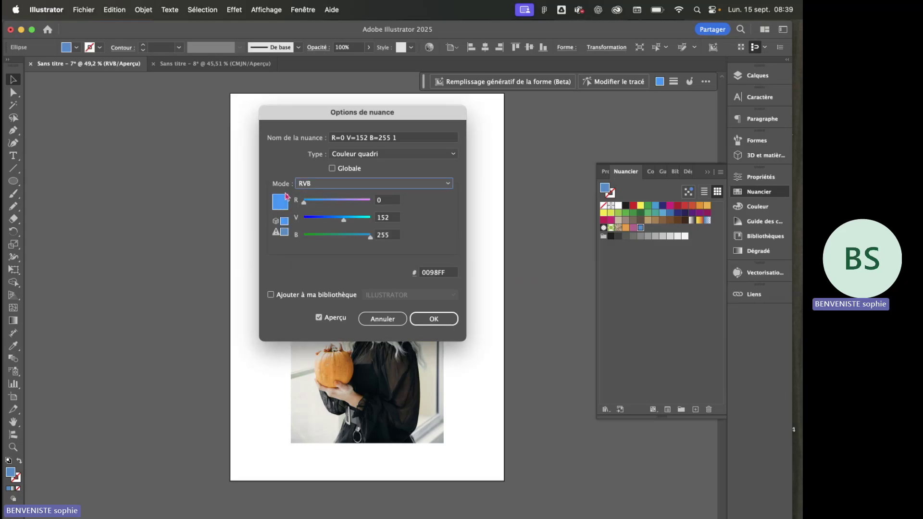
click(448, 320)
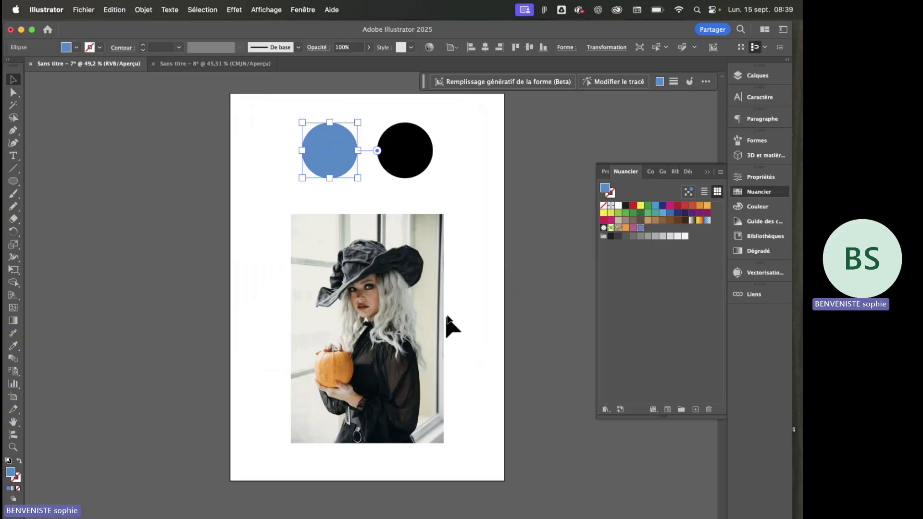
Examine the blue swatch's hexadecimal code in its swatch options
double_click(640, 228)
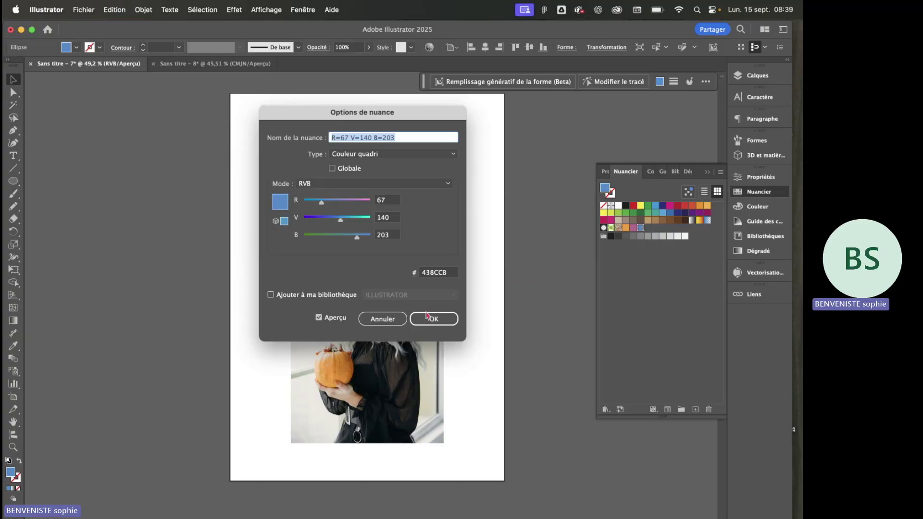
drag(425, 272, 456, 275)
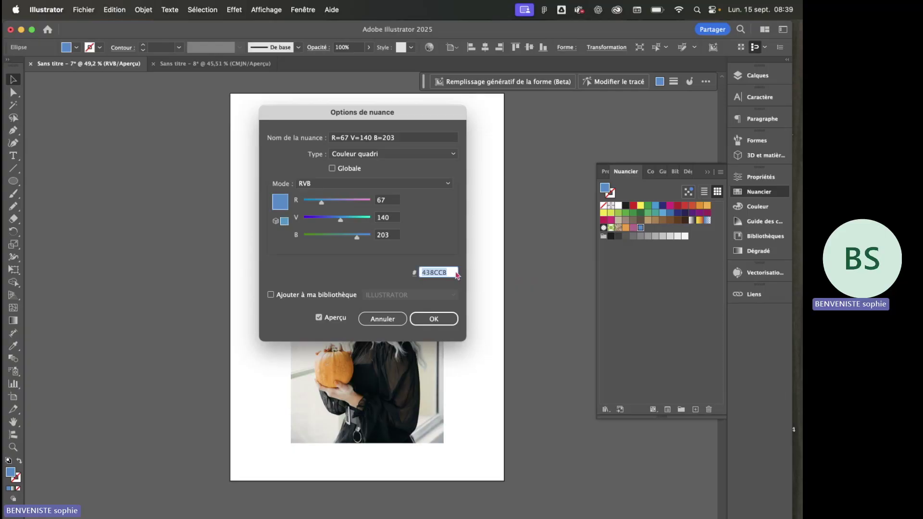
click(439, 318)
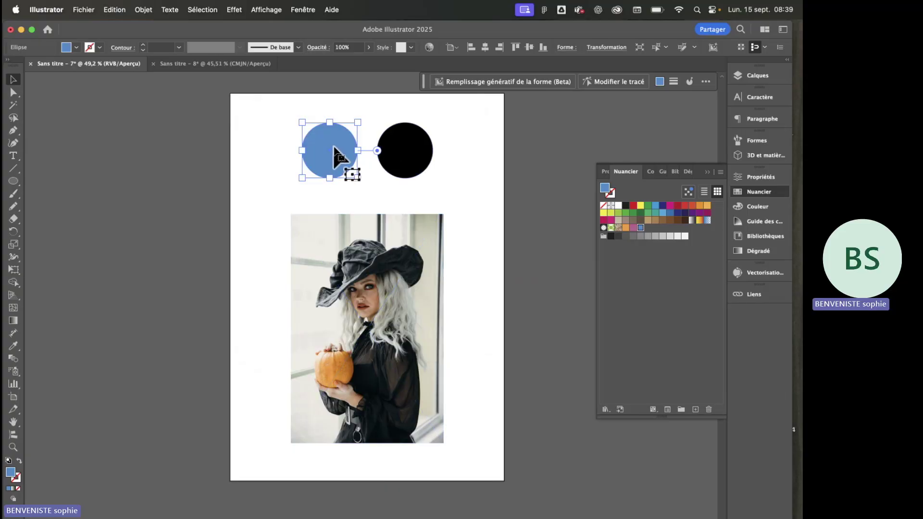
Fill the right circle with the orange of the pumpkin in the photo, sampled with the Eyedropper
click(422, 162)
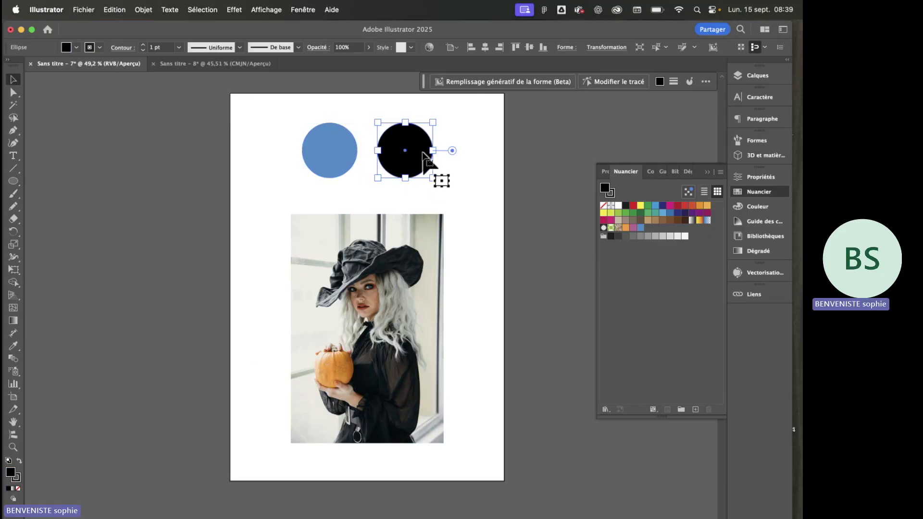
click(12, 351)
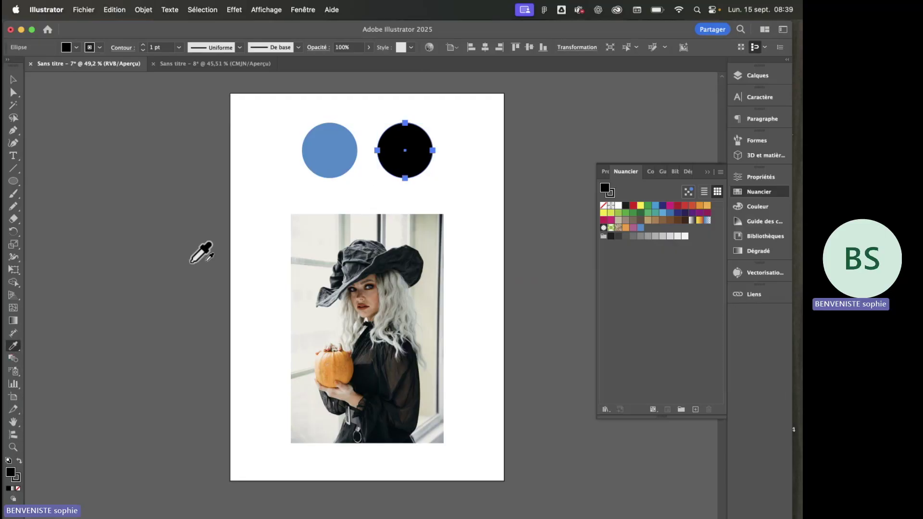
click(327, 361)
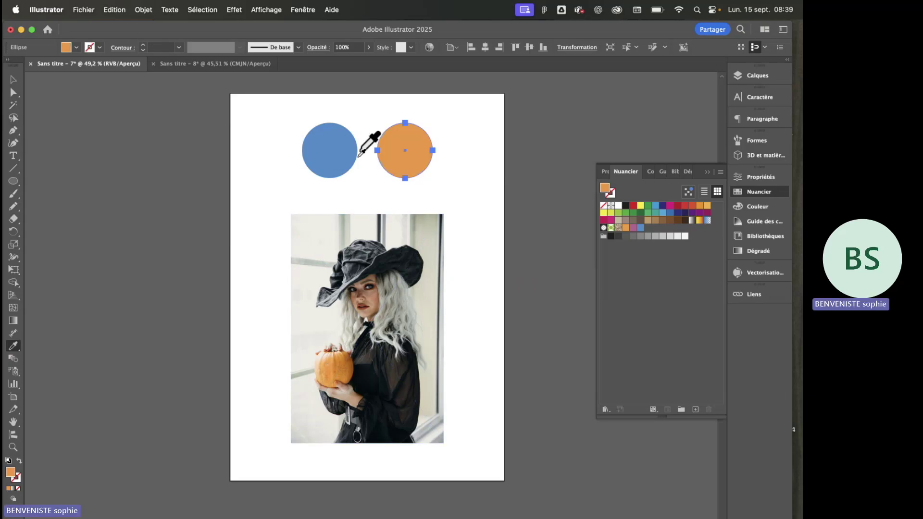
Save the right circle's orange fill as a new swatch beside the blue one and deselect the circle
click(11, 81)
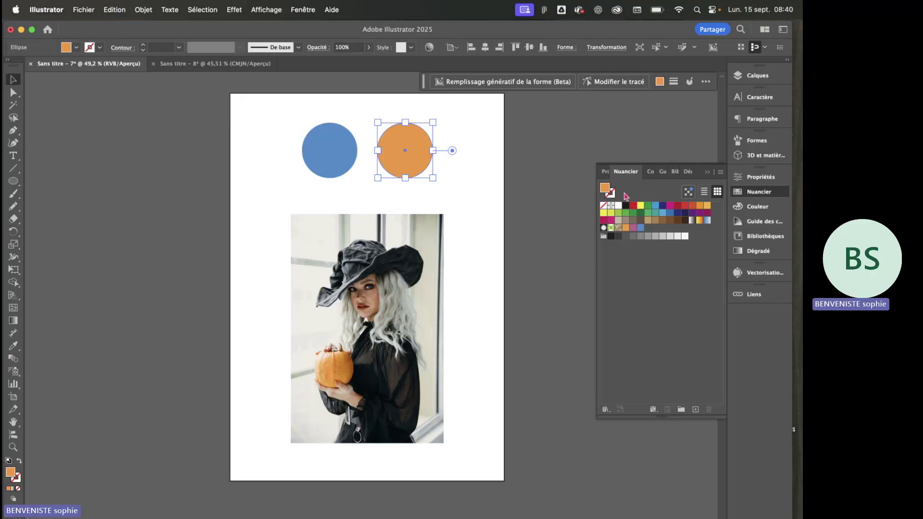
drag(609, 191, 653, 250)
click(527, 215)
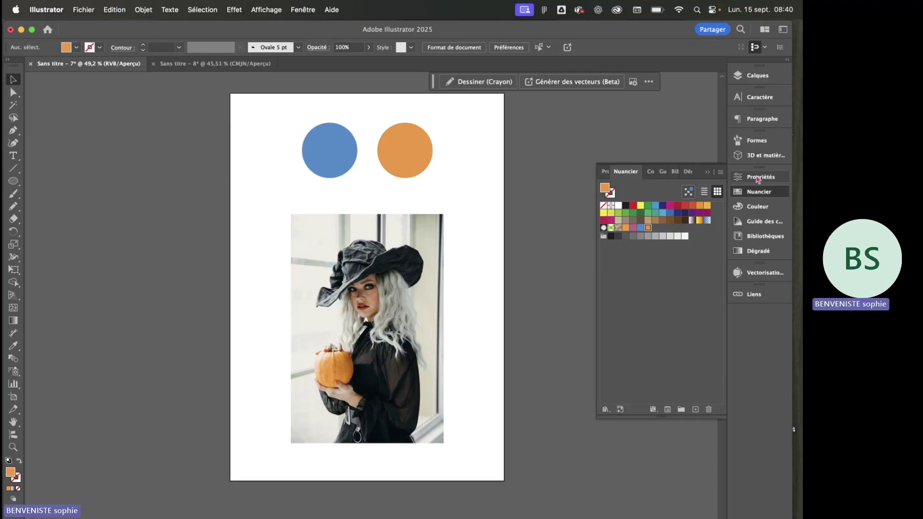
Examine the orange circle's fill values in the colour picker
click(760, 210)
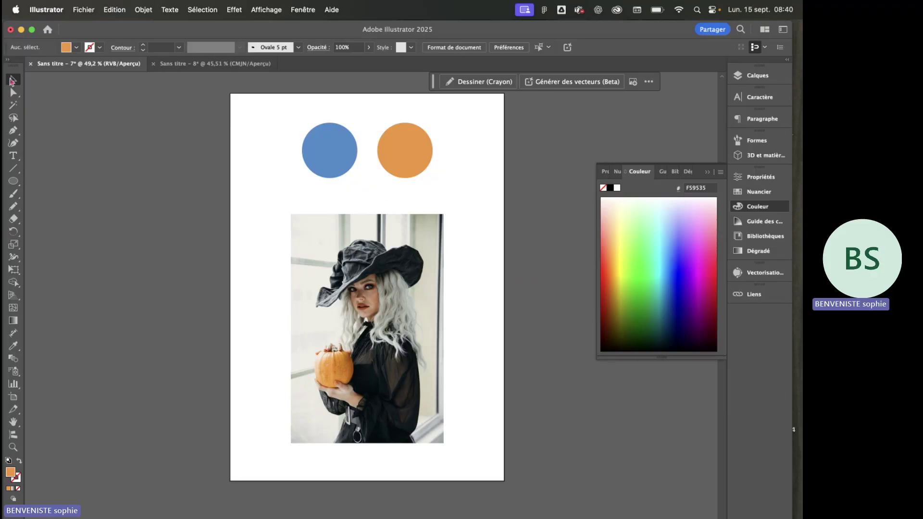
click(409, 144)
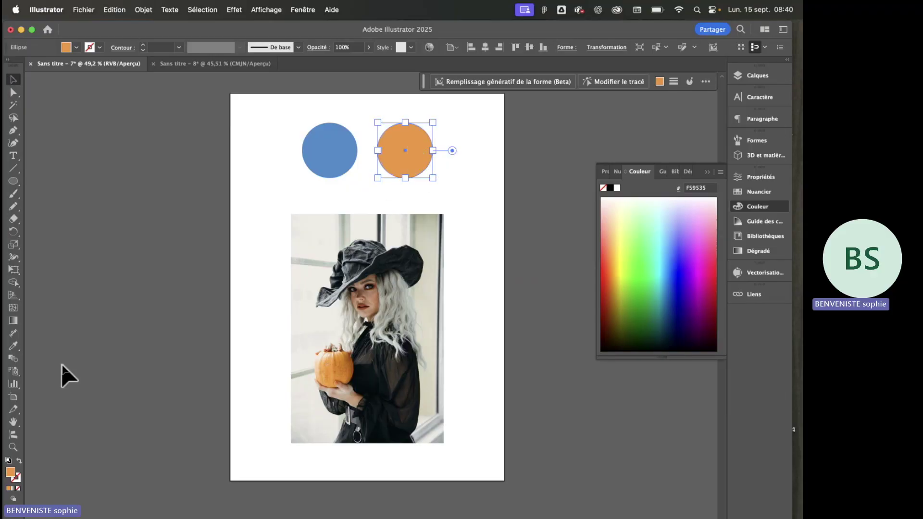
double_click(11, 473)
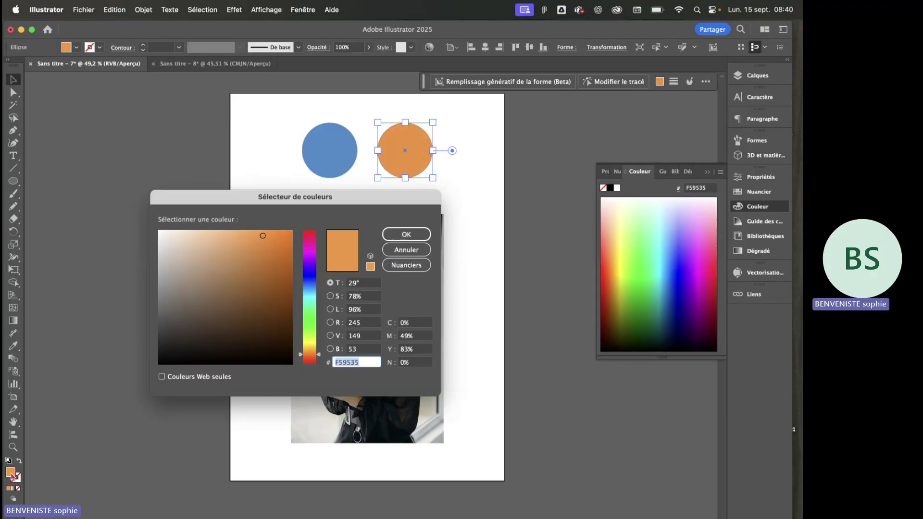
click(421, 238)
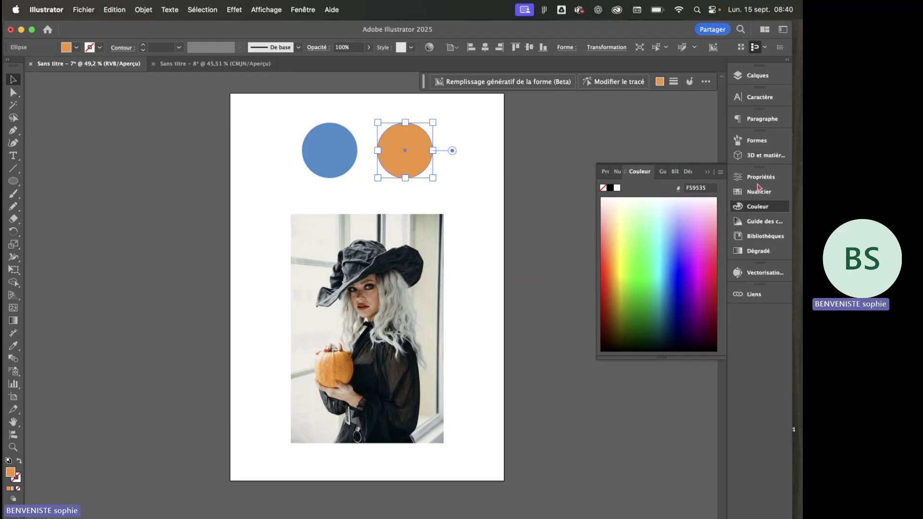
Examine the orange circle's fill in the object properties, viewing both its swatches and its RVB mixer values
click(759, 181)
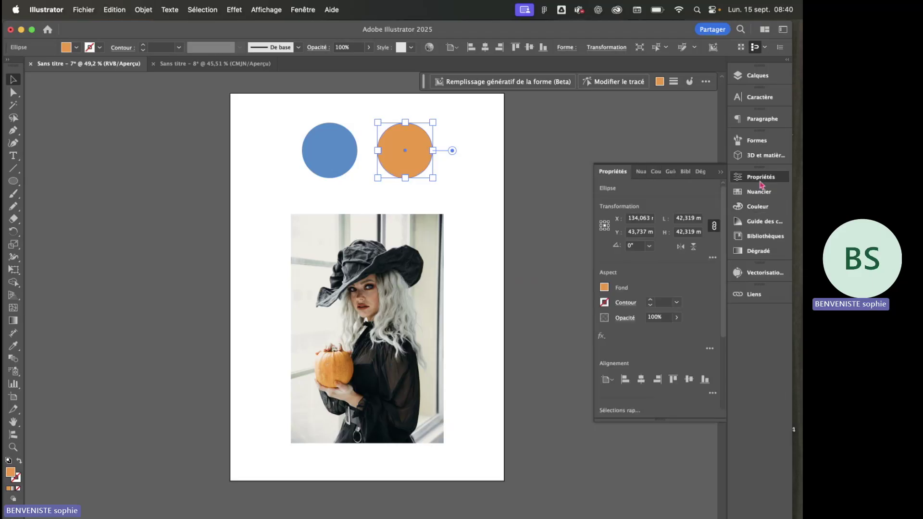
click(605, 288)
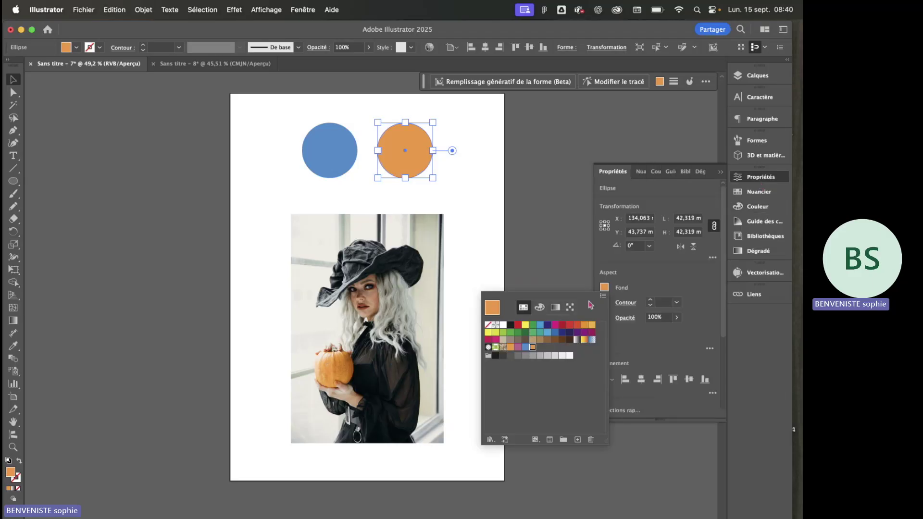
click(539, 307)
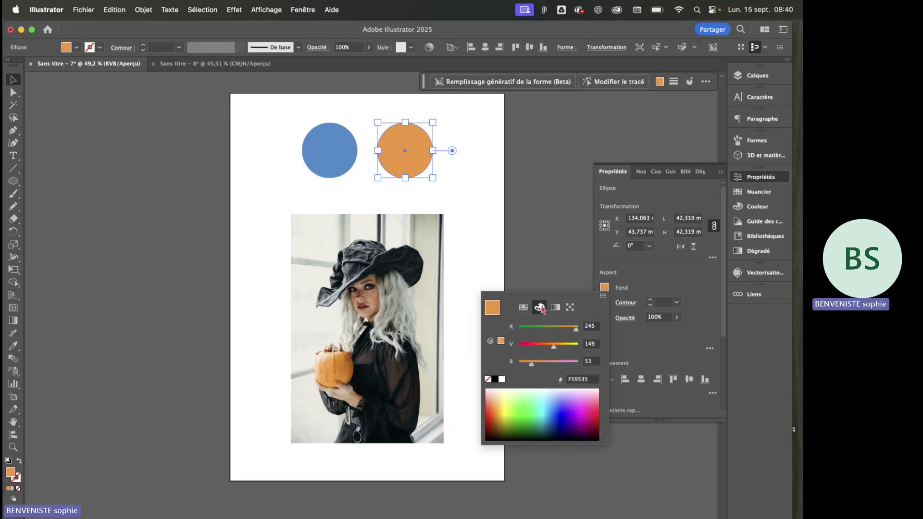
click(625, 310)
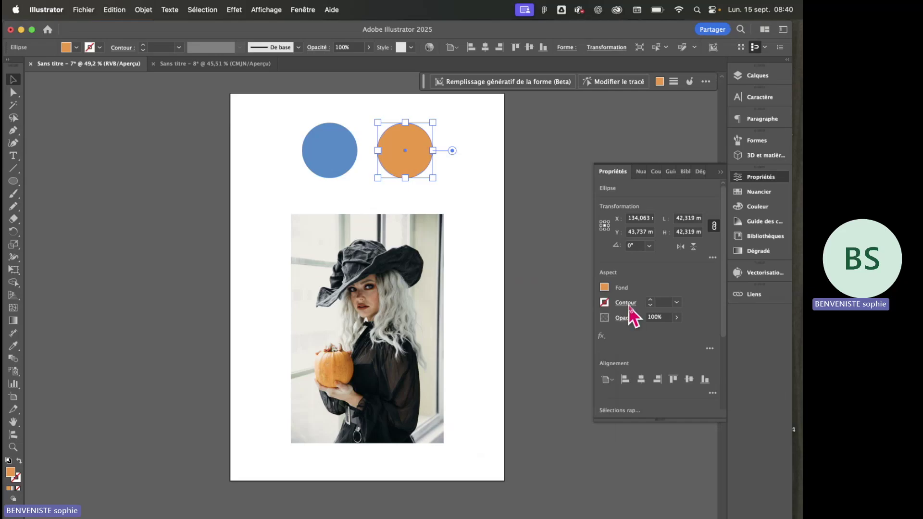
Examine the swatch and mixer options for the orange circle's stroke, and deselect the circle
click(620, 303)
click(604, 302)
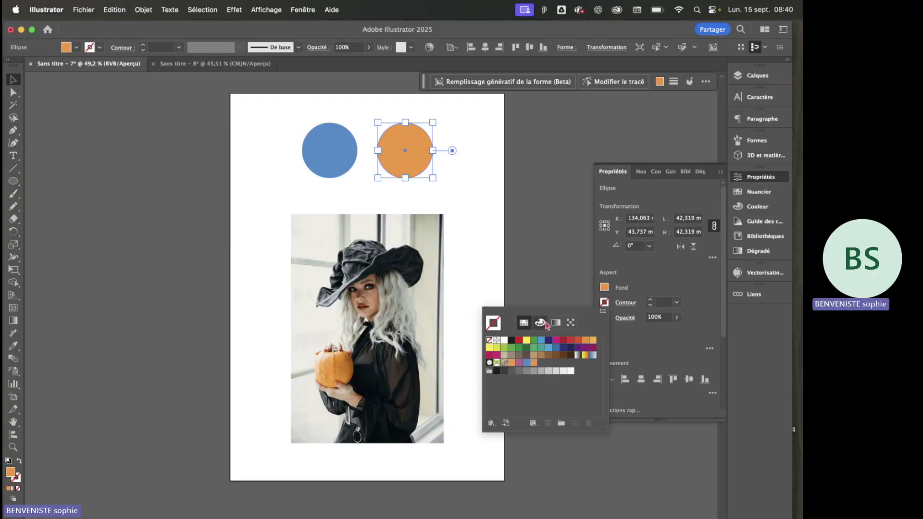
click(540, 322)
click(524, 322)
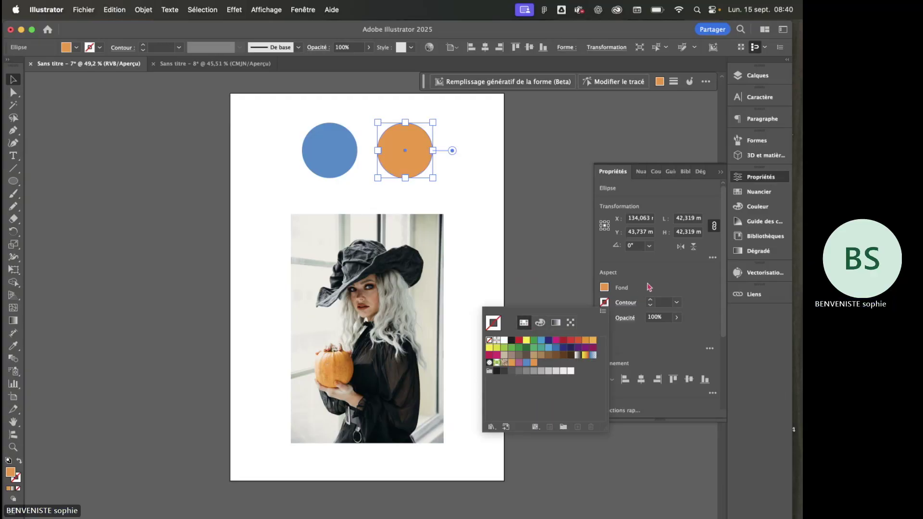
click(520, 177)
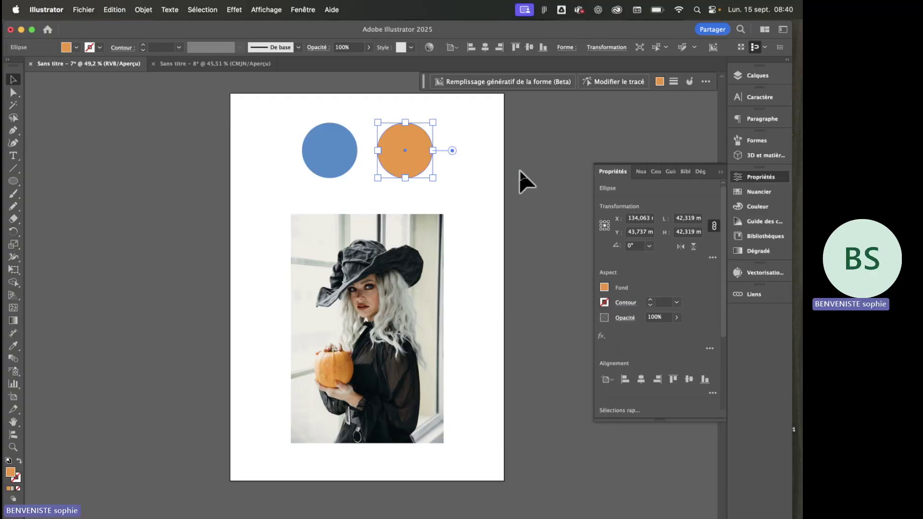
click(521, 181)
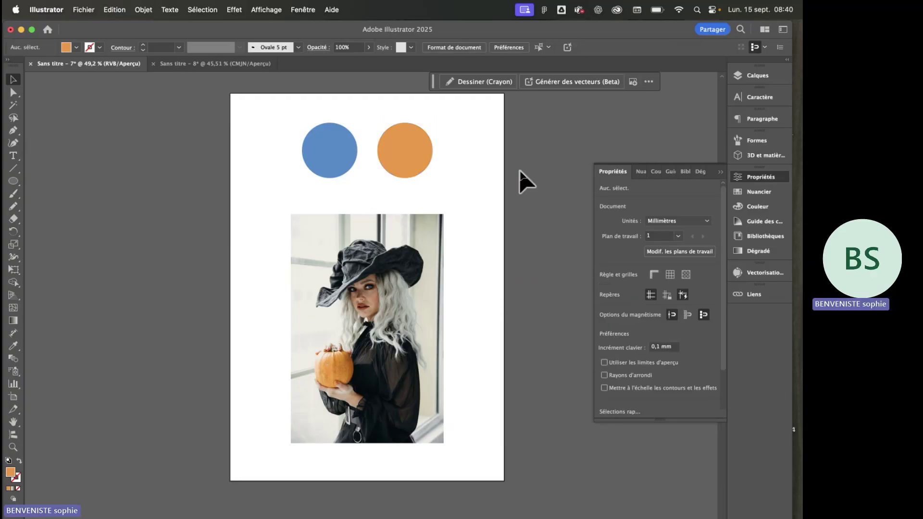
Switch to the CMJN document and delete the looping brush stroke above the mug
click(236, 64)
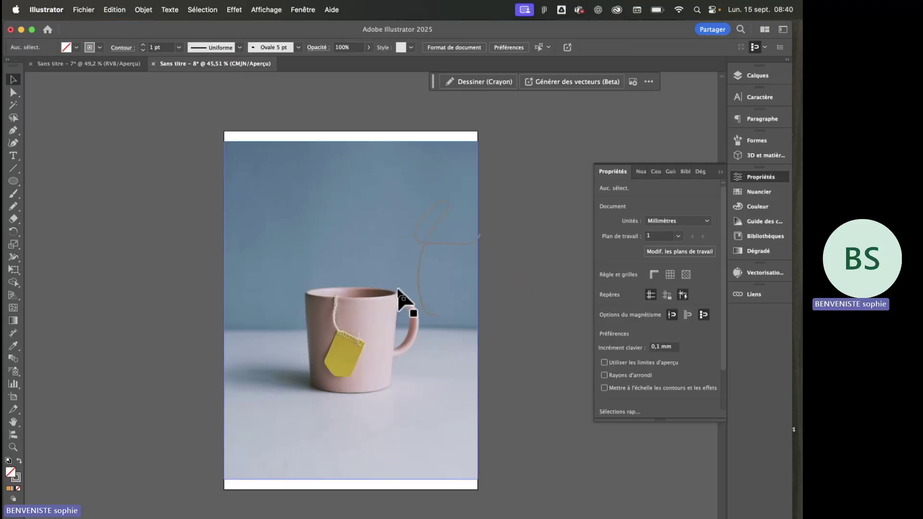
click(435, 246)
key(Delete)
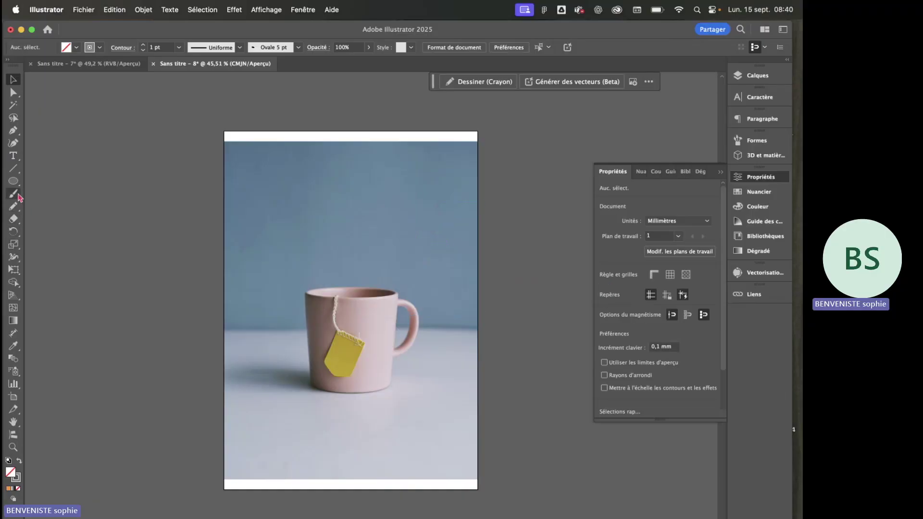
Choose the orange E87C1A as stroke colour for the Paintbrush and paint a looping line above the mug
click(14, 194)
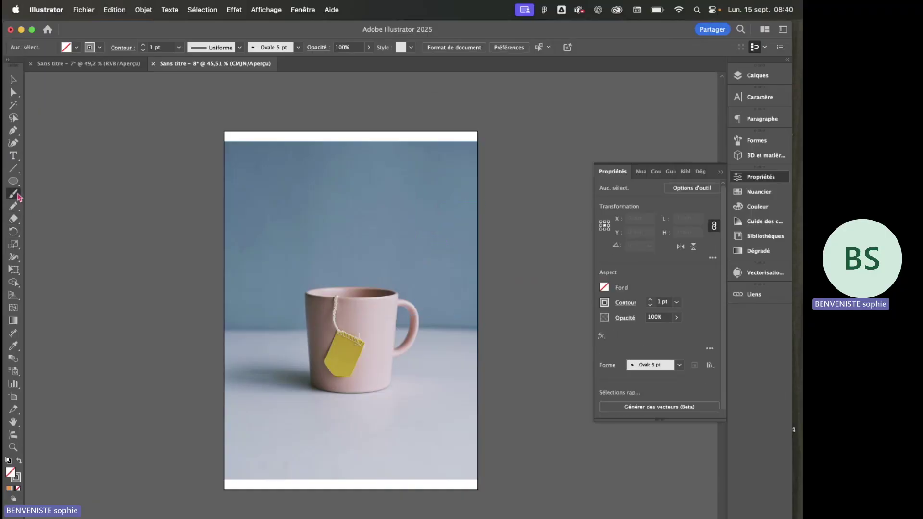
click(18, 487)
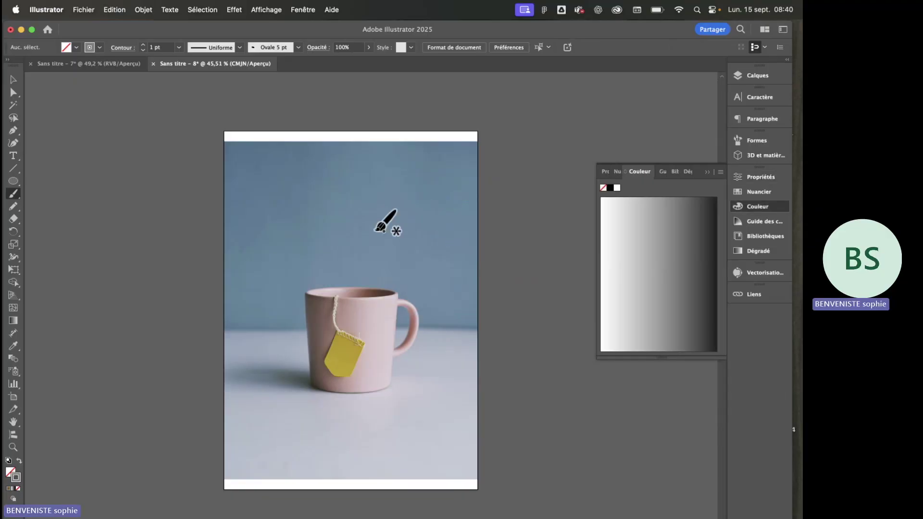
click(707, 173)
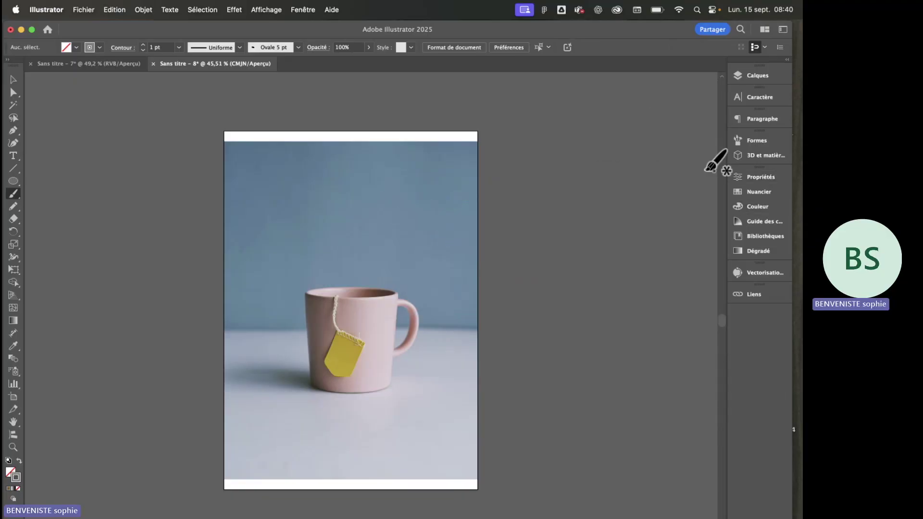
double_click(15, 483)
click(277, 241)
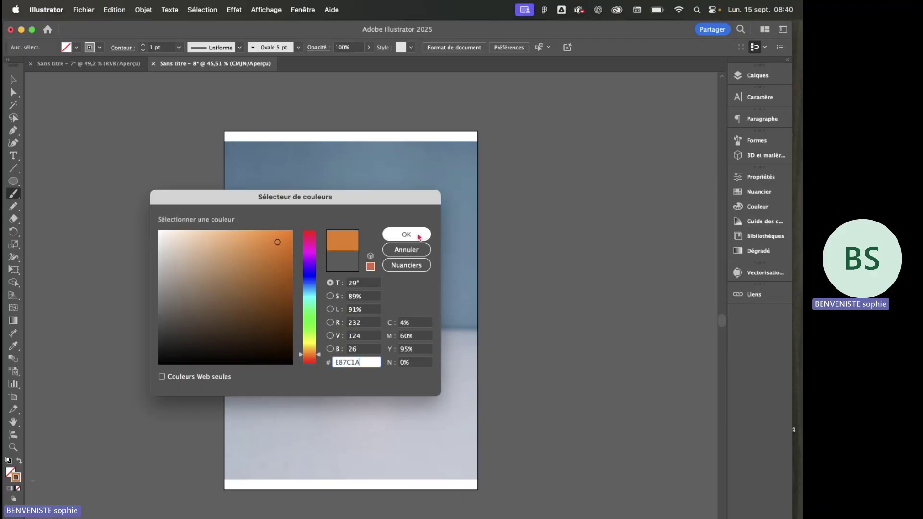
click(419, 236)
mouse_move(358, 274)
mouse_down()
mouse_move(403, 193)
mouse_move(371, 226)
mouse_move(441, 245)
mouse_move(435, 269)
mouse_up()
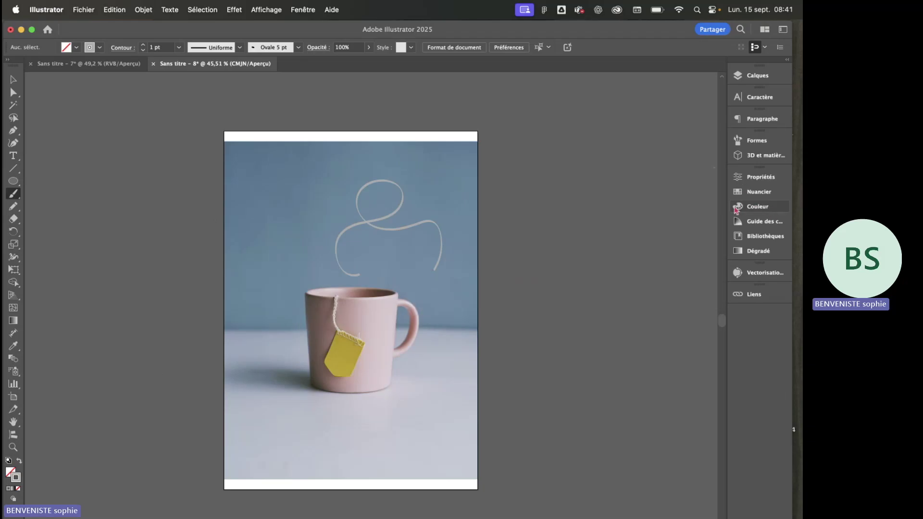
Switch the colour mixer from greyscale to CMJN and pick a green stroke colour from the spectrum
click(748, 208)
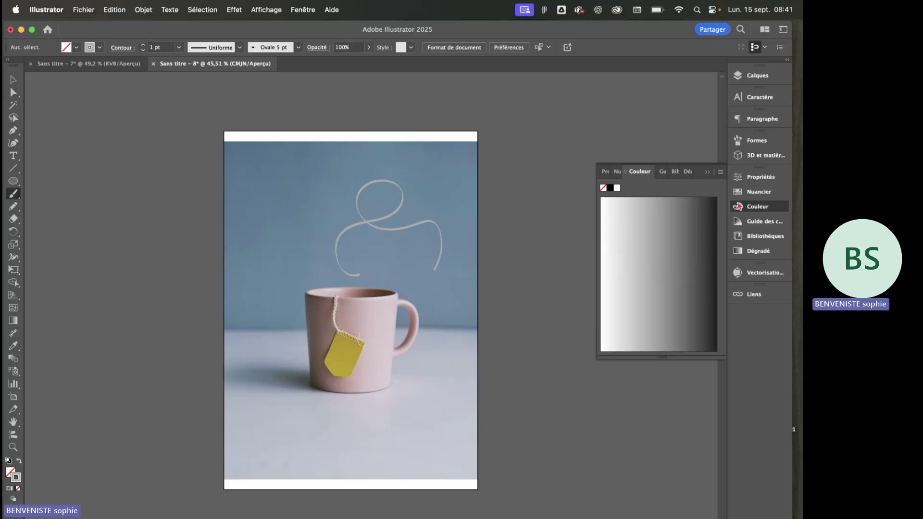
click(720, 173)
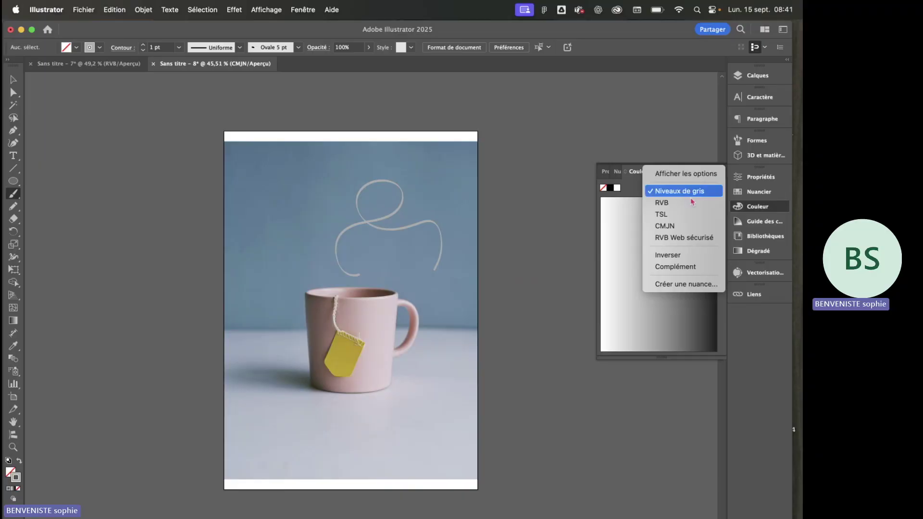
click(674, 226)
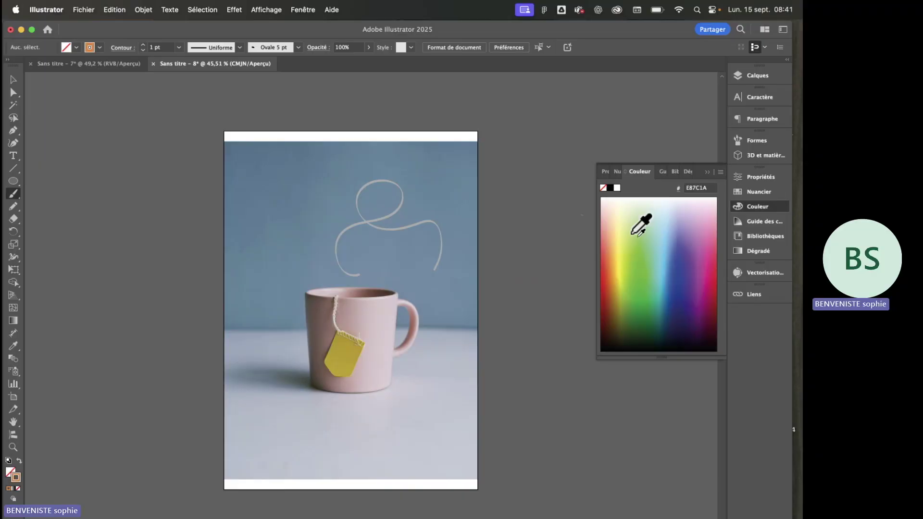
click(614, 251)
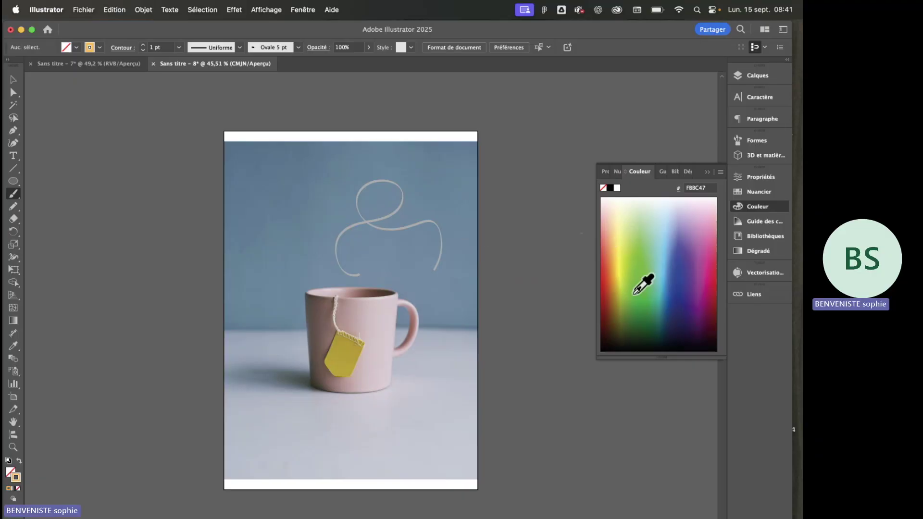
click(643, 268)
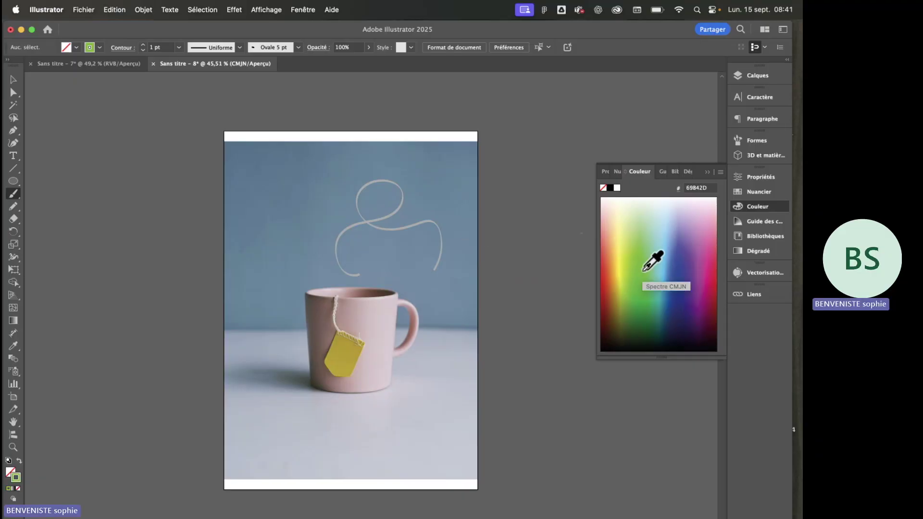
Show the CMJN sliders, set the stroke's J value to 17%, and paint a long looping turquoise line above the mug
click(720, 172)
click(687, 174)
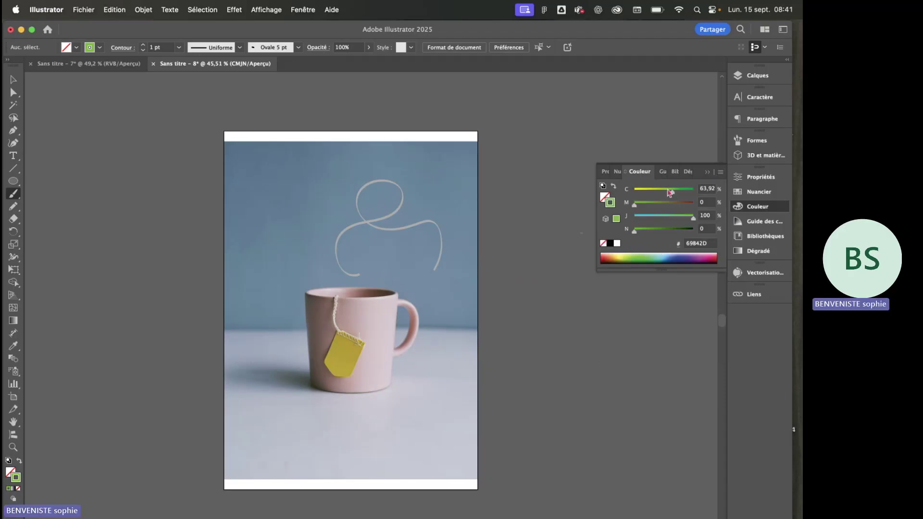
drag(674, 222, 644, 220)
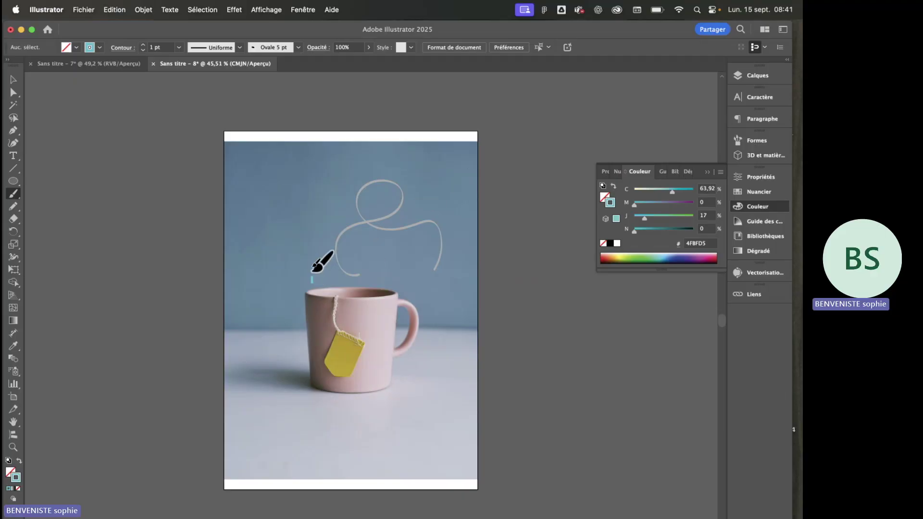
mouse_move(311, 281)
mouse_down()
mouse_move(308, 255)
mouse_move(351, 247)
mouse_move(327, 238)
mouse_move(342, 197)
mouse_move(334, 213)
mouse_move(403, 207)
mouse_move(419, 250)
mouse_move(387, 274)
mouse_move(380, 242)
mouse_move(358, 260)
mouse_move(407, 247)
mouse_move(431, 199)
mouse_move(401, 202)
mouse_move(436, 222)
mouse_move(448, 269)
mouse_up()
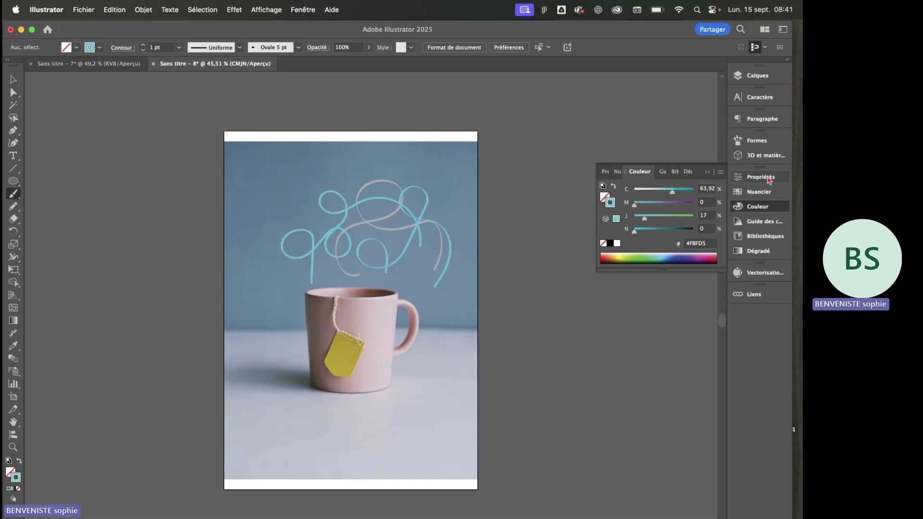
Examine the brush properties, colour mixer and swatches of the CMJN document
click(769, 178)
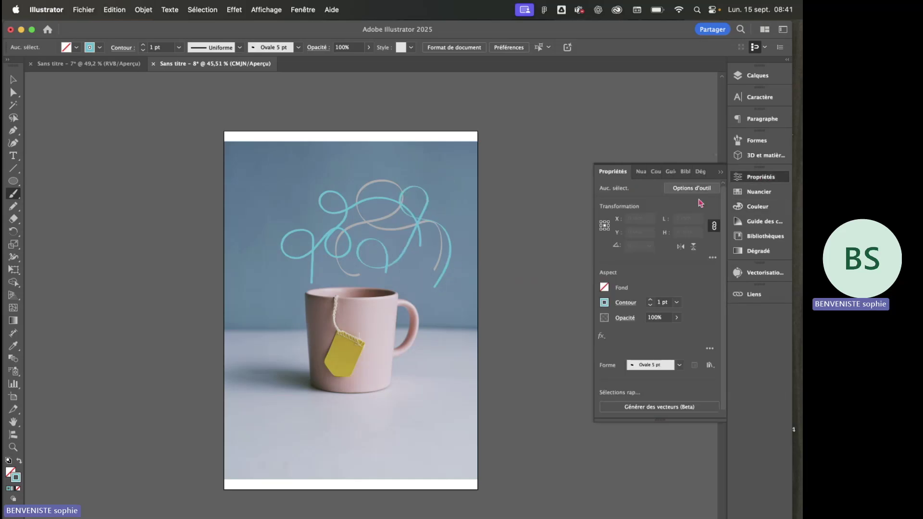
click(772, 191)
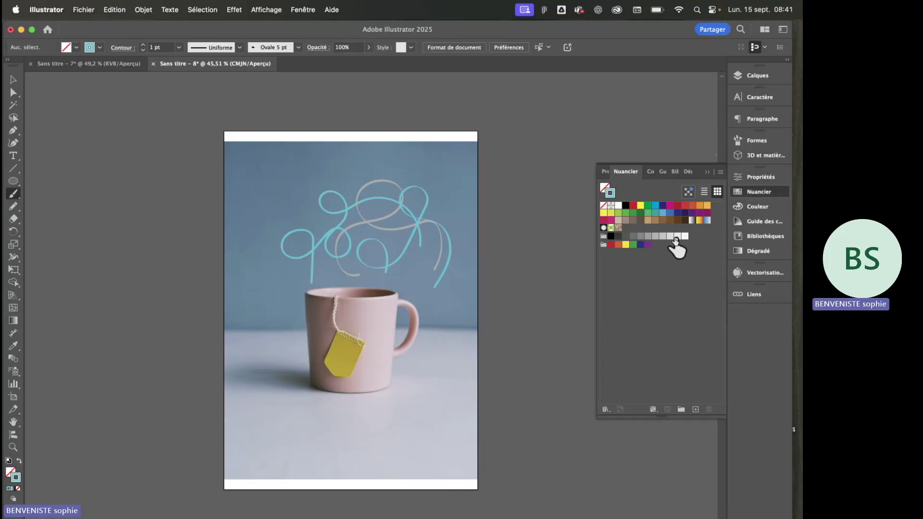
click(753, 210)
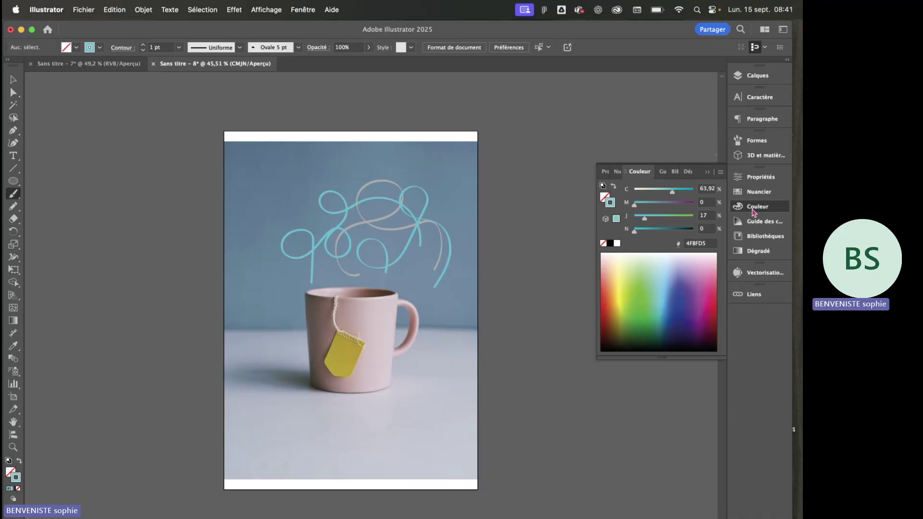
click(751, 192)
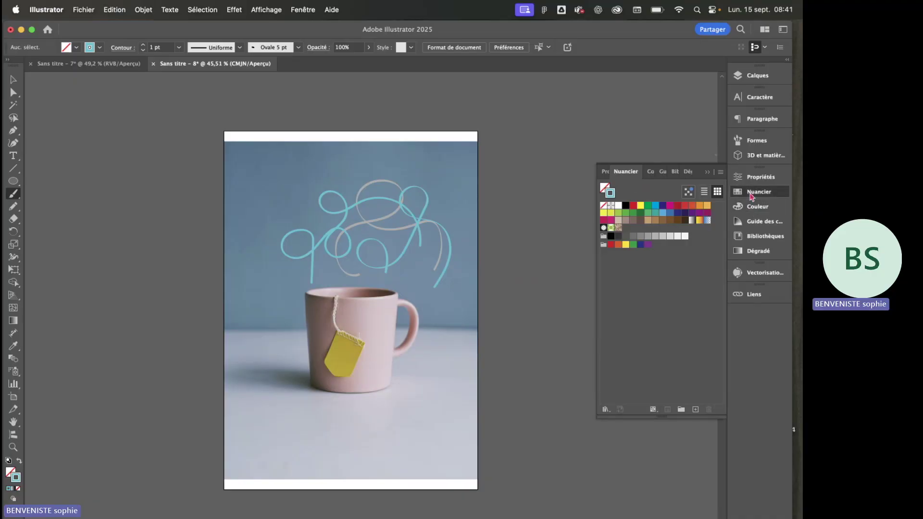